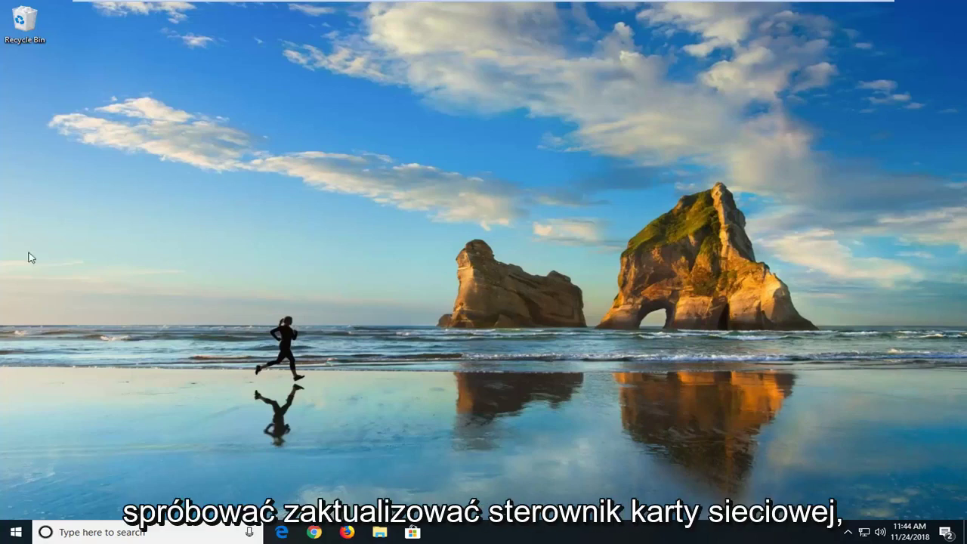
- Open Device Manager and enlarge its window on the desktop
click(13, 535)
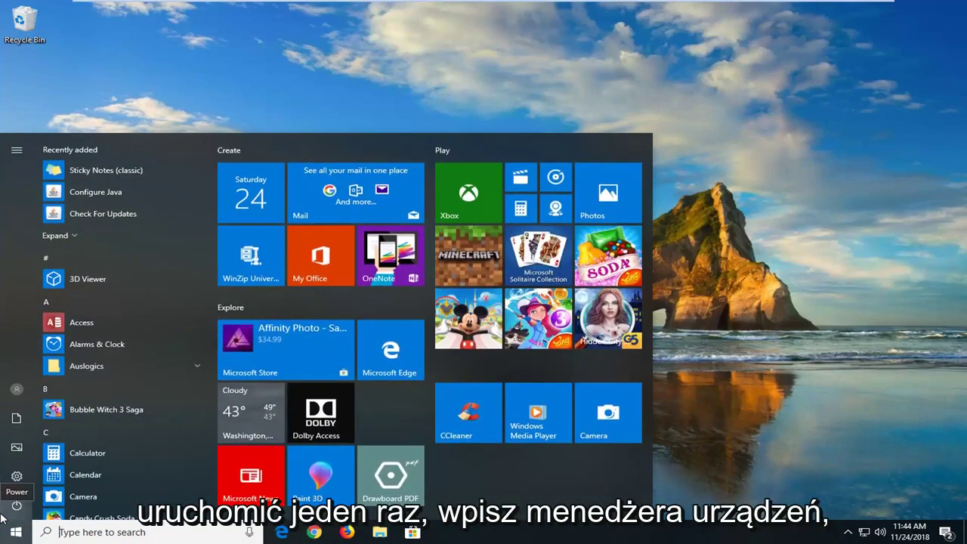
text(device manage)
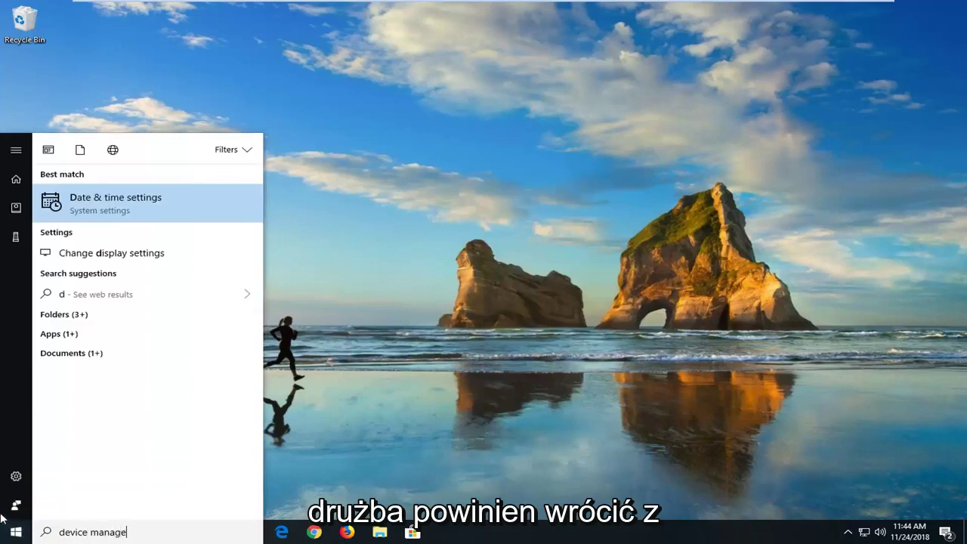
text(r)
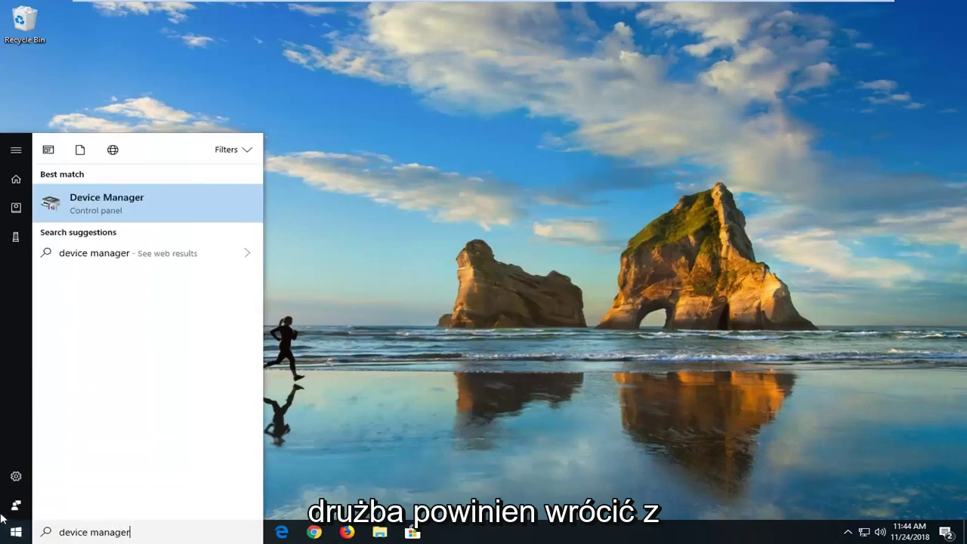
click(117, 210)
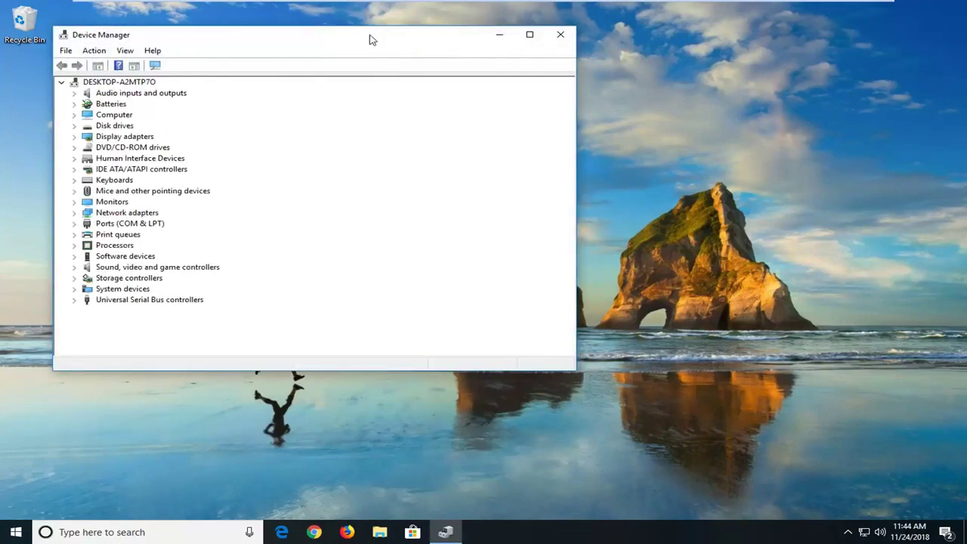
drag(369, 39, 429, 41)
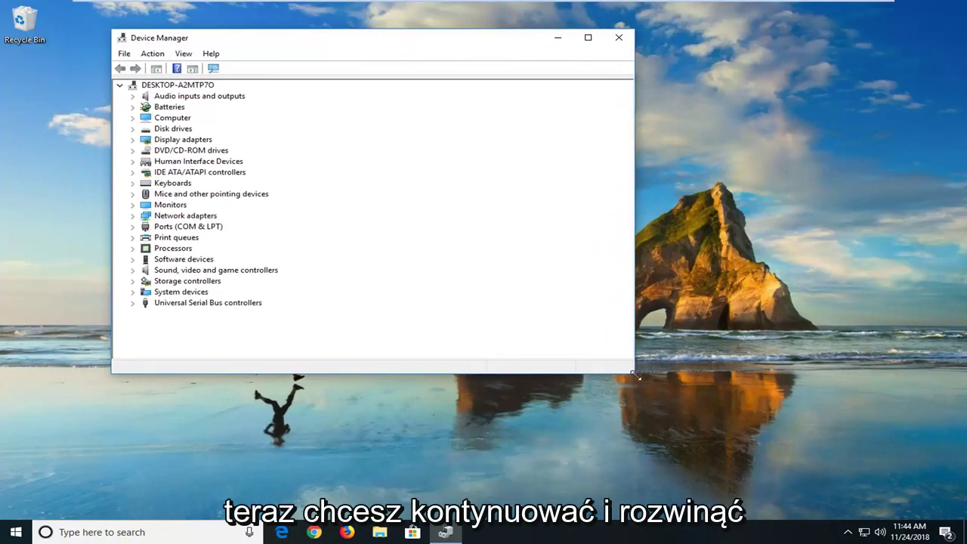
drag(635, 375, 772, 418)
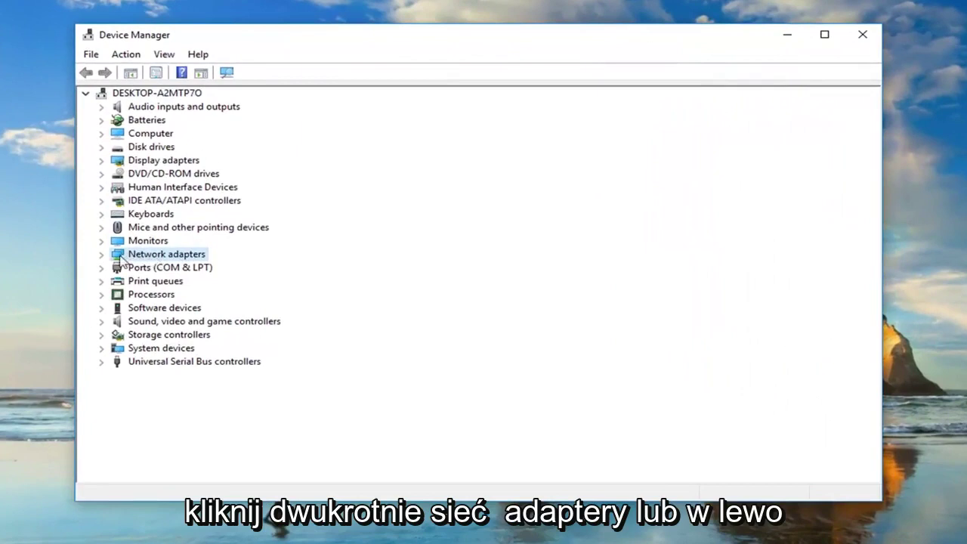
- Search automatically for updated driver software for the Intel(R) 82574L Gigabit Network Connection network adapter
click(103, 255)
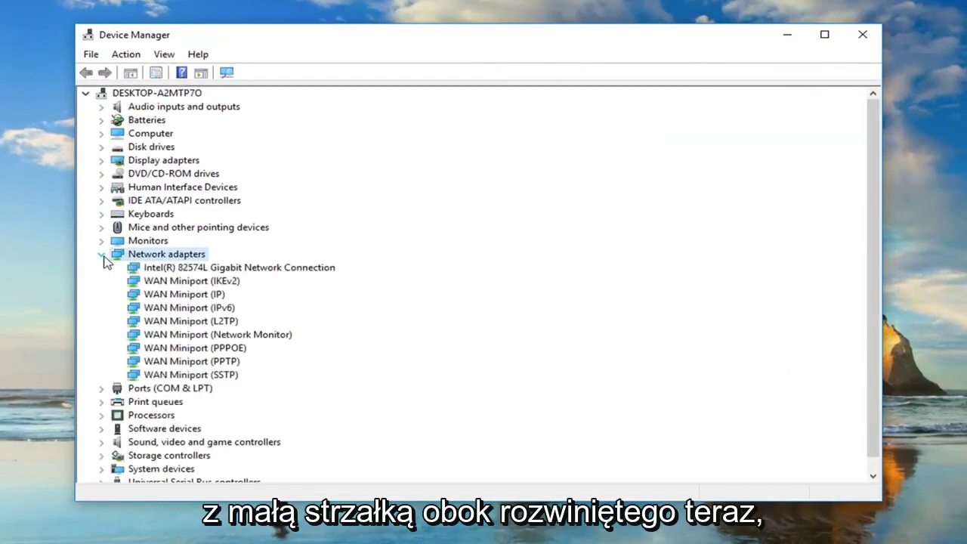
click(169, 269)
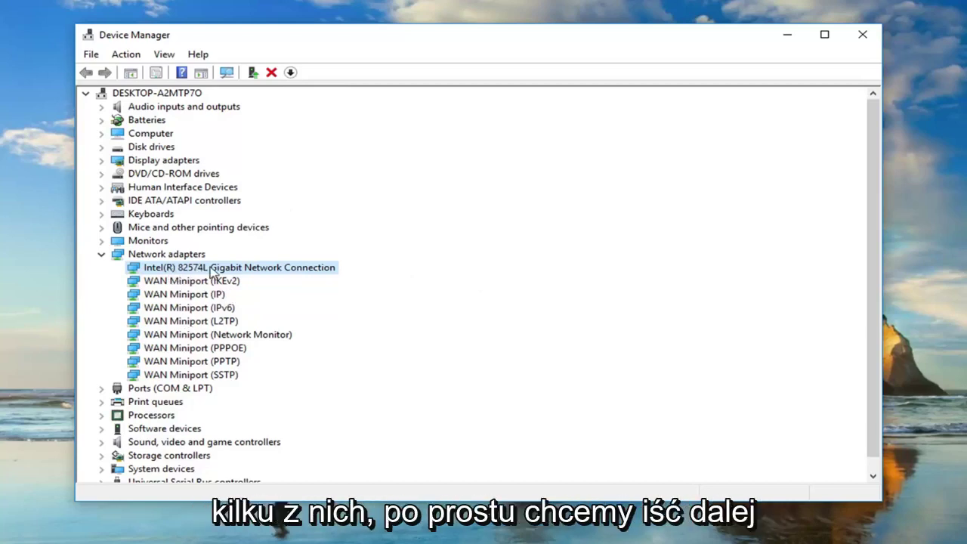
right_click(202, 271)
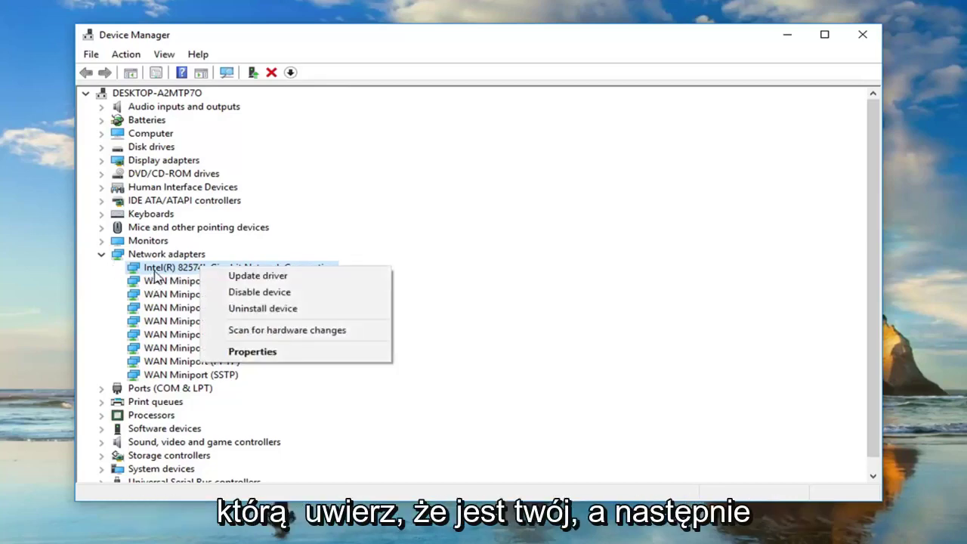
click(239, 276)
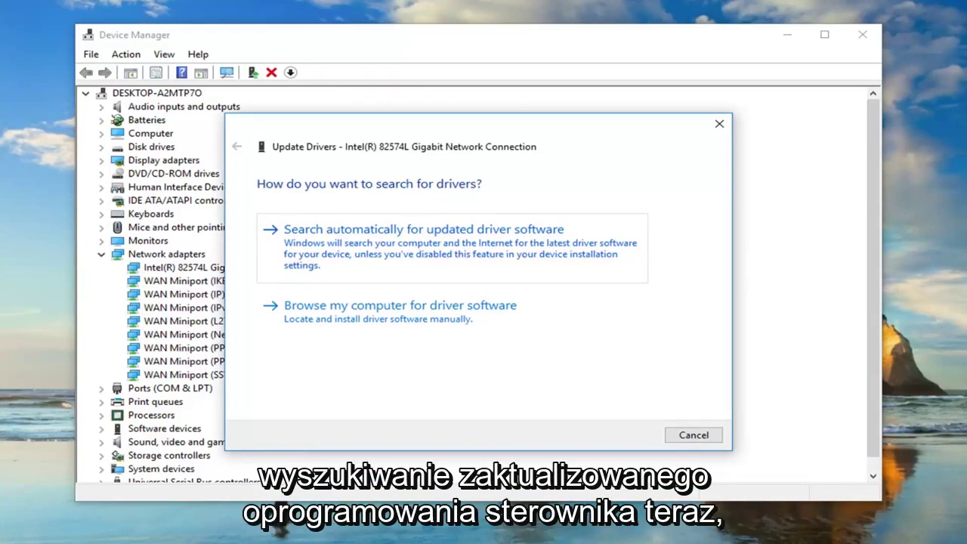
click(390, 238)
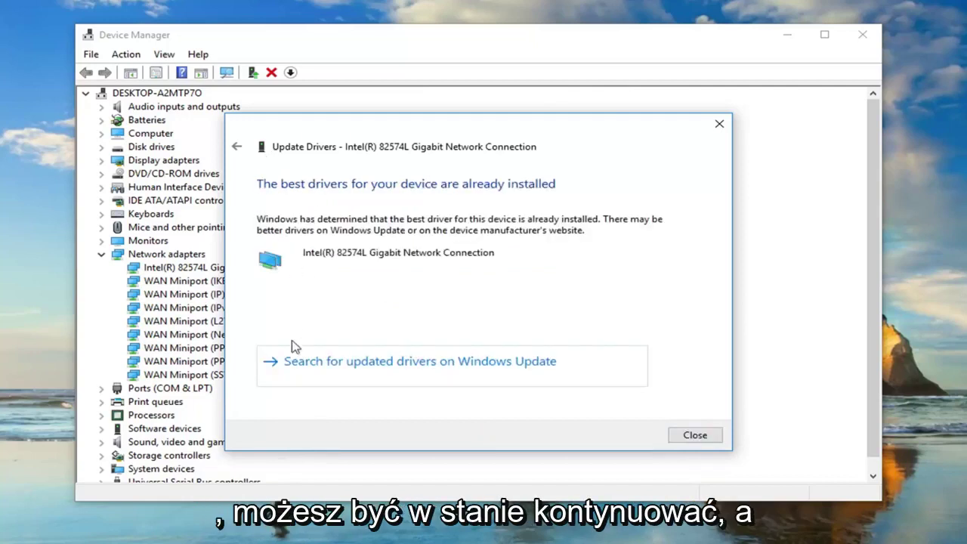
- Install the Intel(R) 82574L Gigabit Network Connection driver from the list of available drivers on the computer, and close the update wizard
click(237, 148)
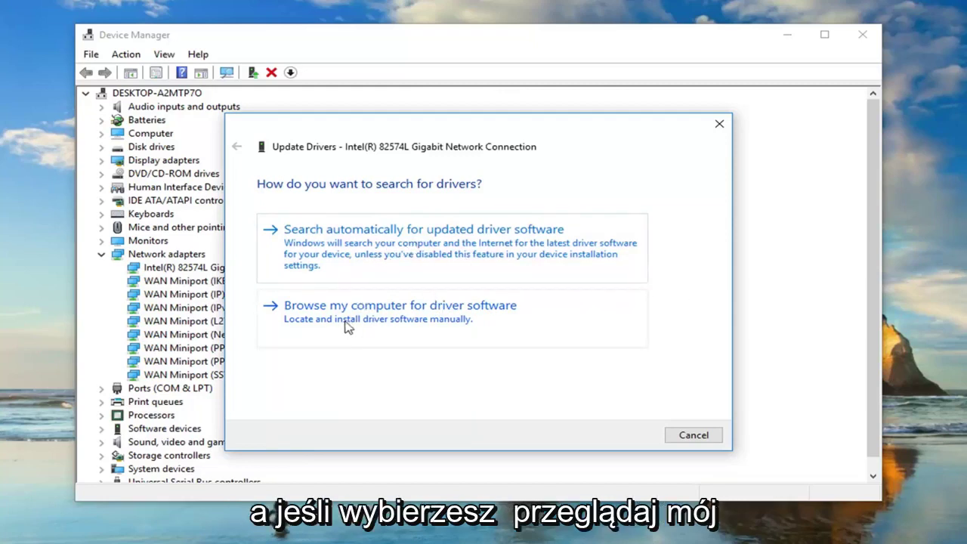
click(379, 330)
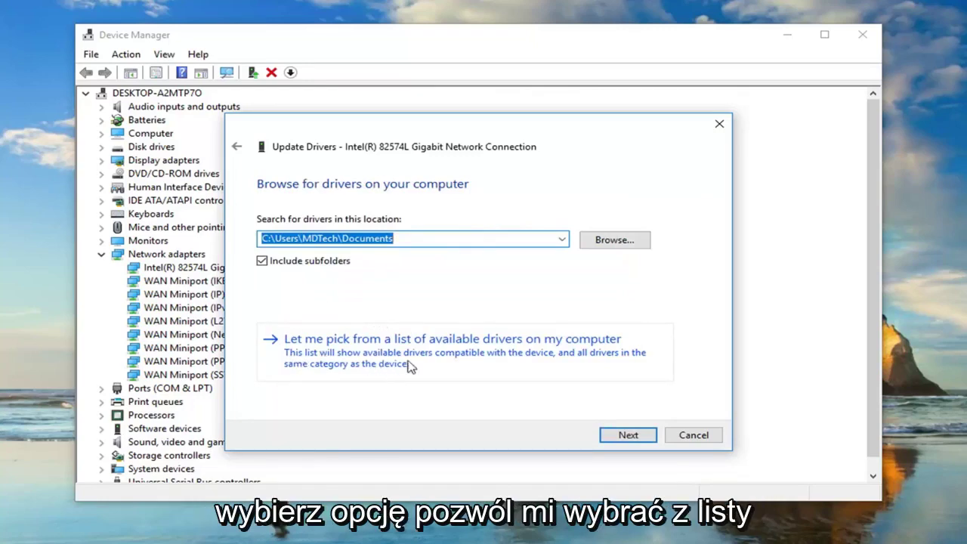
click(525, 351)
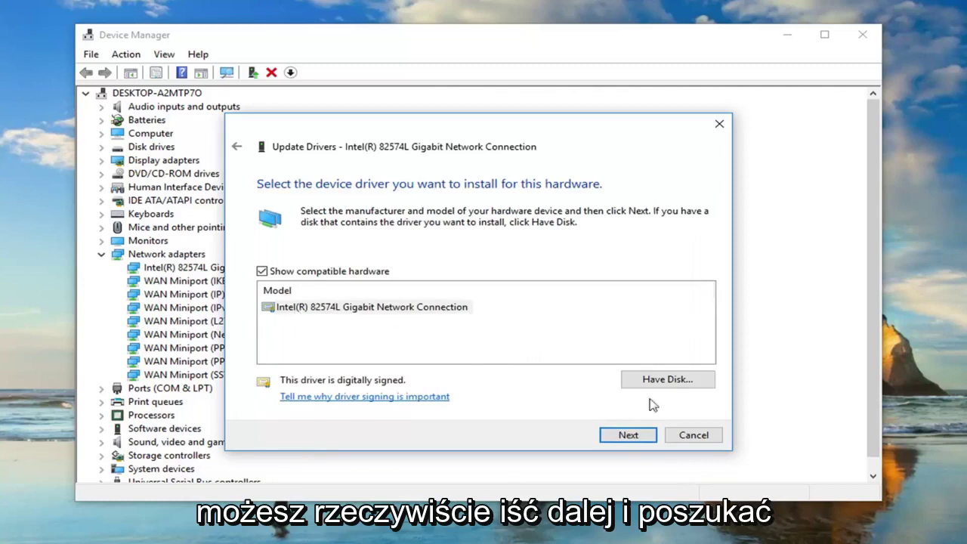
click(319, 313)
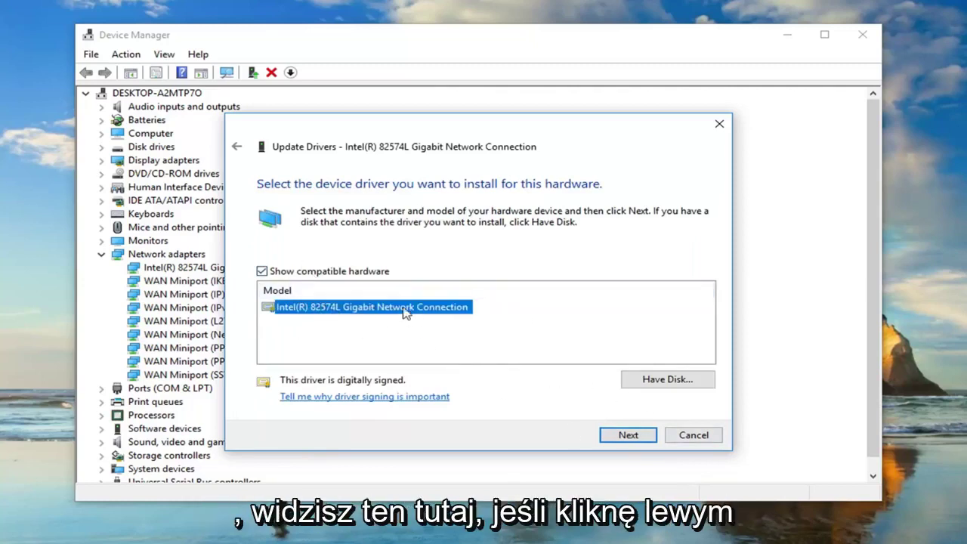
click(628, 436)
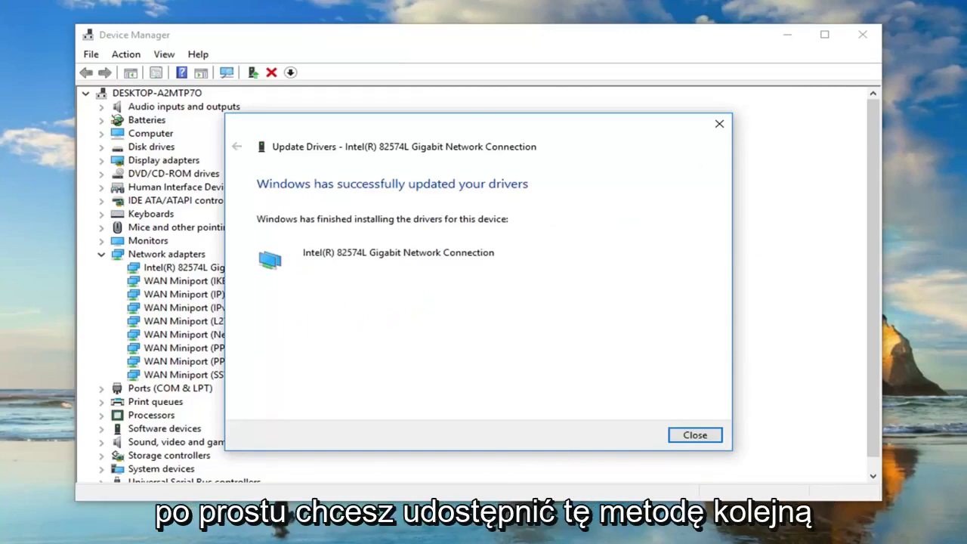
click(720, 123)
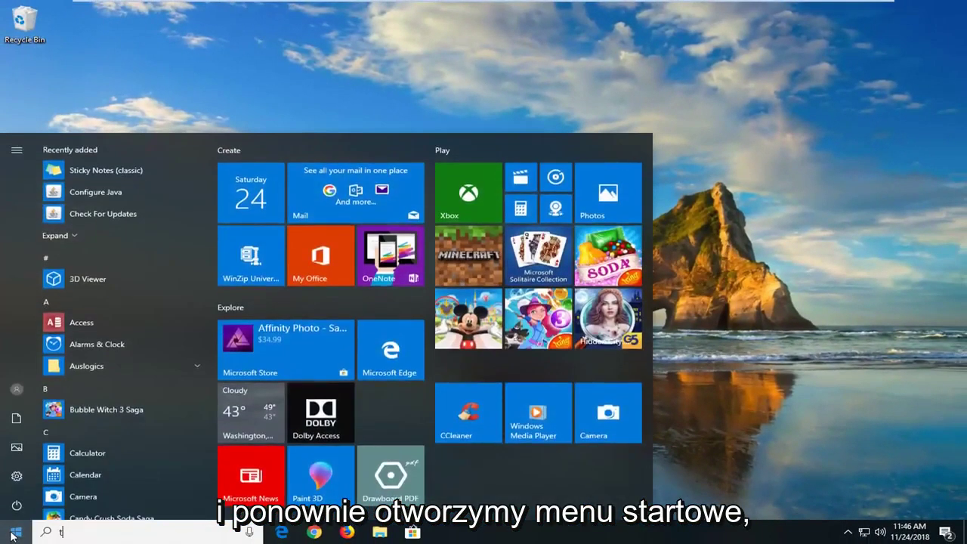
- Search for "troubleshooting" and open the Troubleshoot system settings
text(troubleshooting)
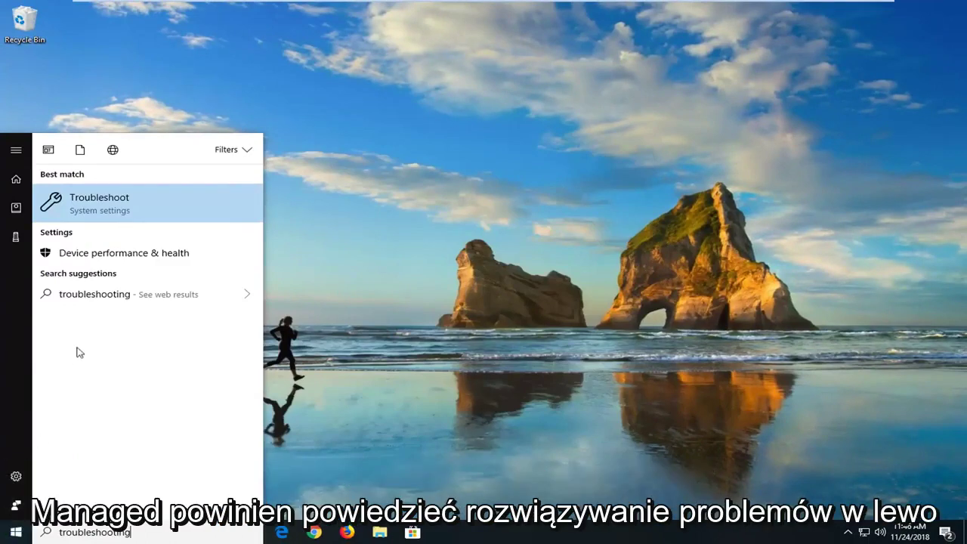
click(95, 202)
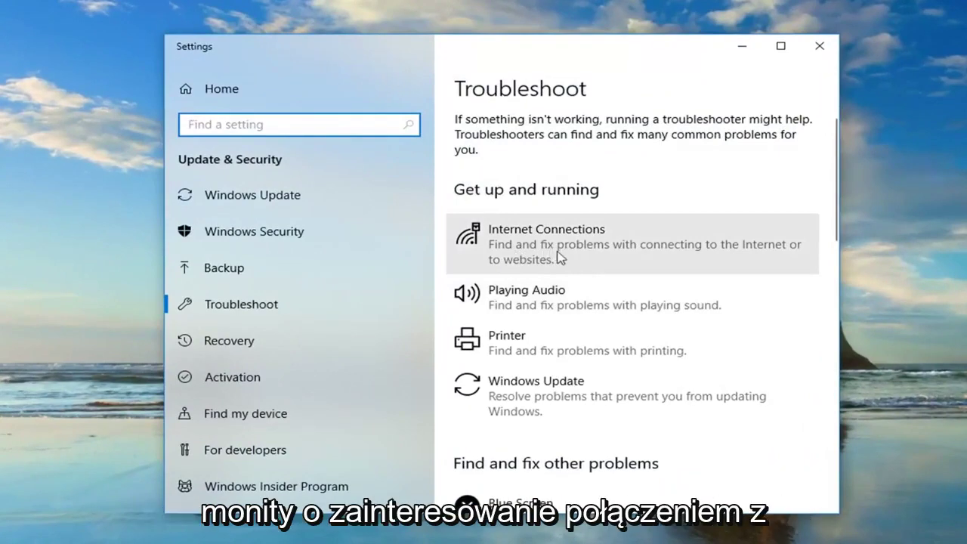
- Launch the Internet Connections troubleshooter and close it without selecting an issue
click(614, 259)
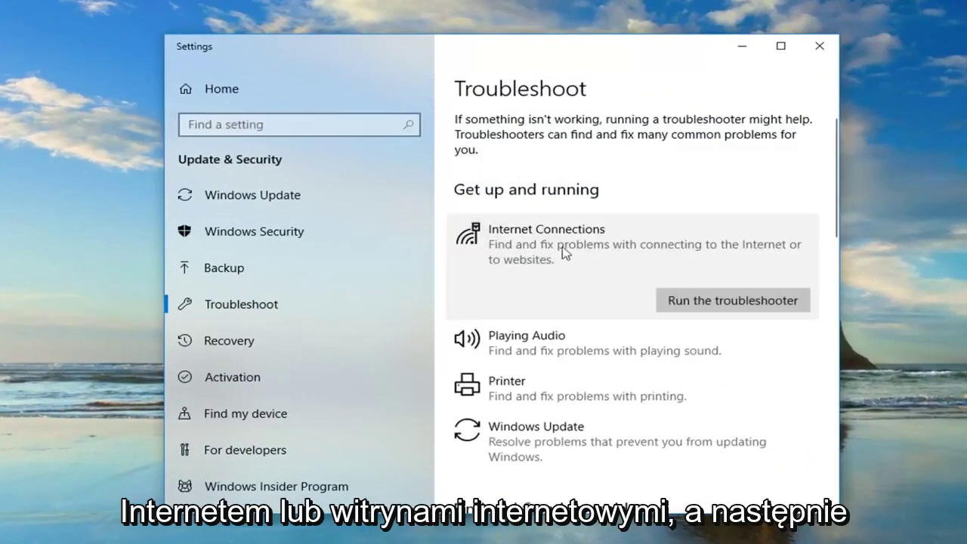
click(679, 301)
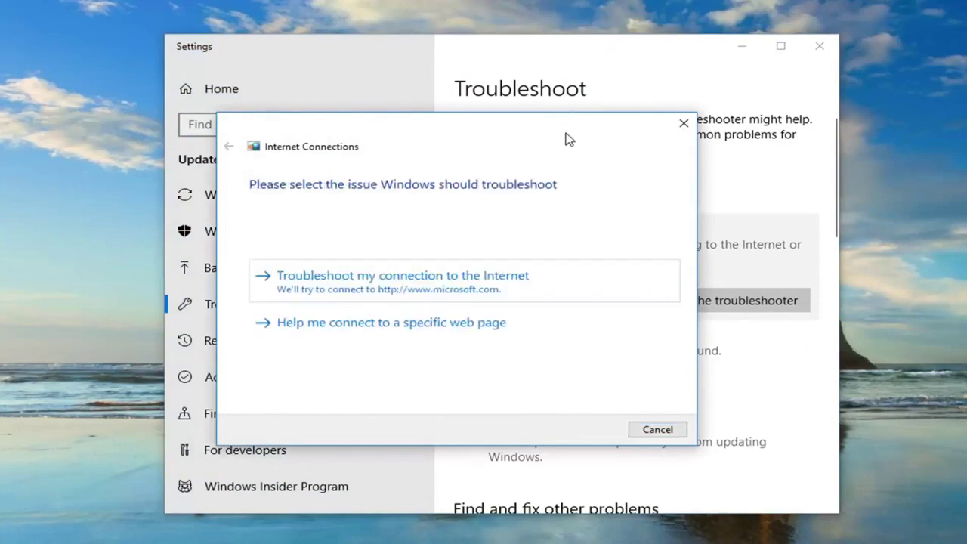
drag(518, 149, 168, 160)
scroll(760, 315, down, 6)
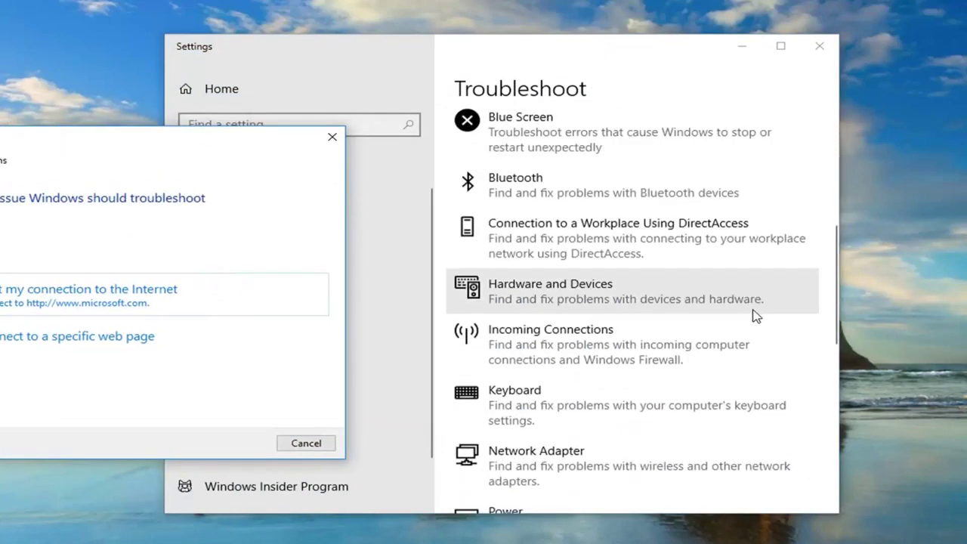
scroll(753, 315, up, 3)
click(332, 136)
scroll(604, 249, up, 3)
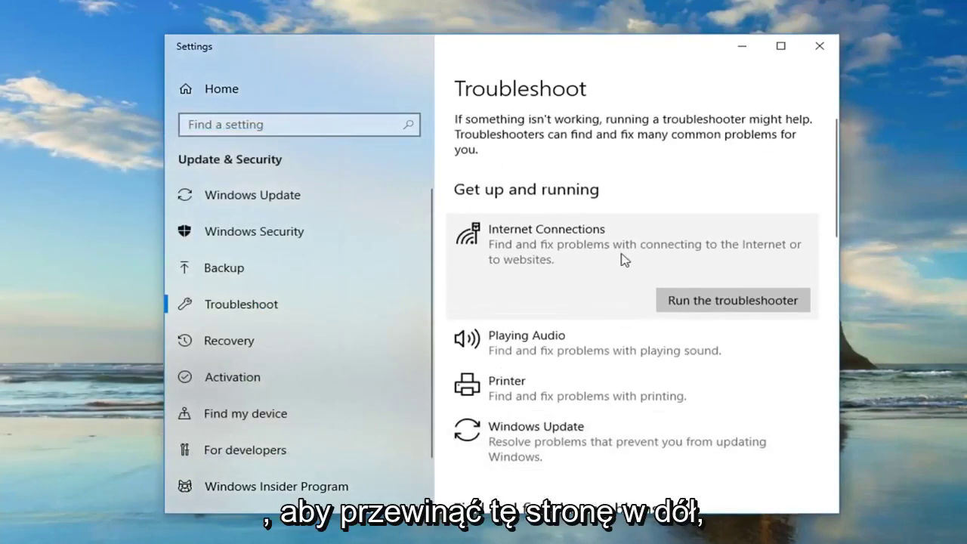
- Run the Network Adapter troubleshooter, and close both it and the Settings window when it finishes
scroll(624, 259, down, 7)
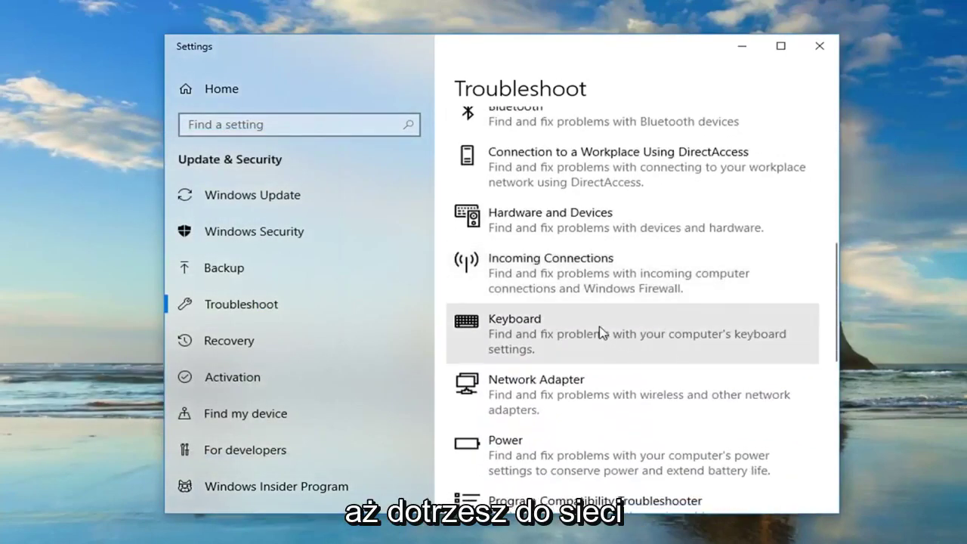
click(557, 409)
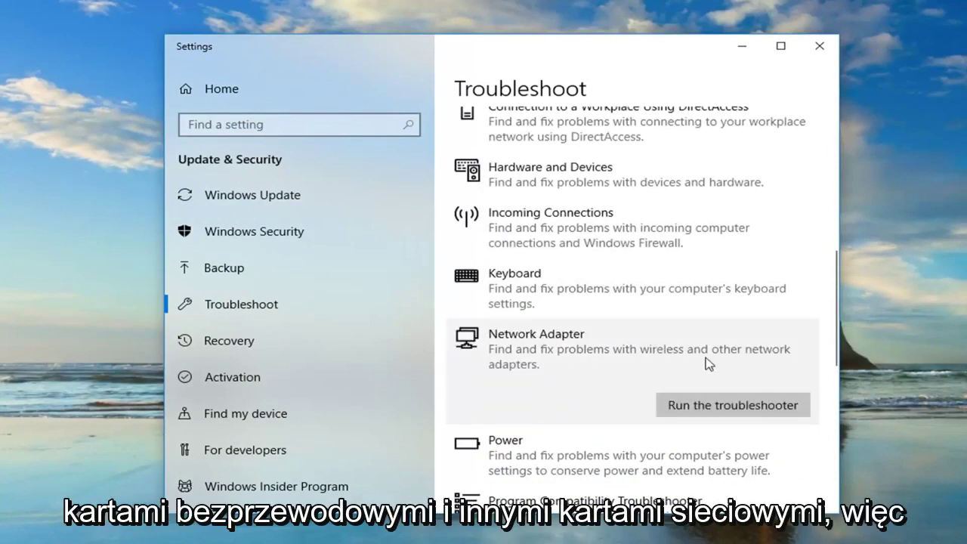
click(695, 412)
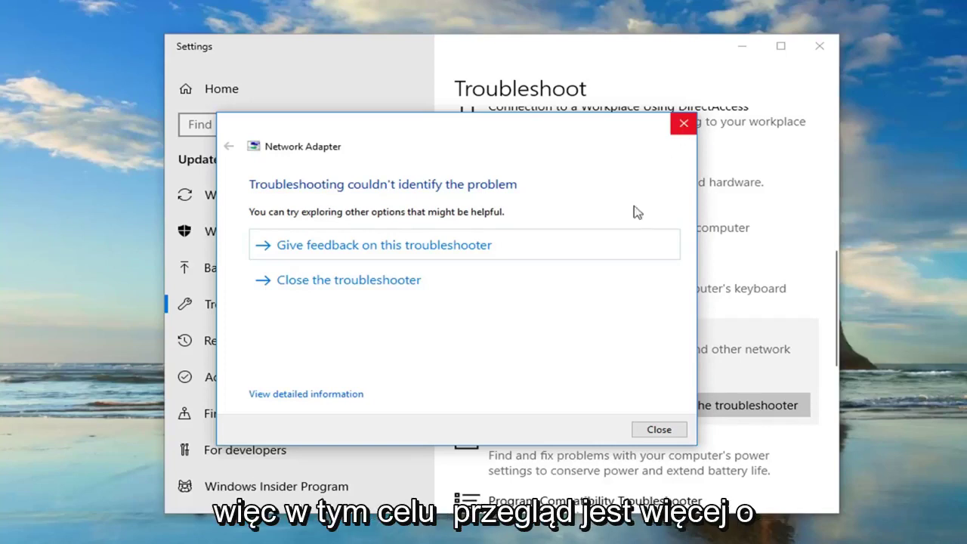
click(683, 124)
scroll(680, 281, up, 8)
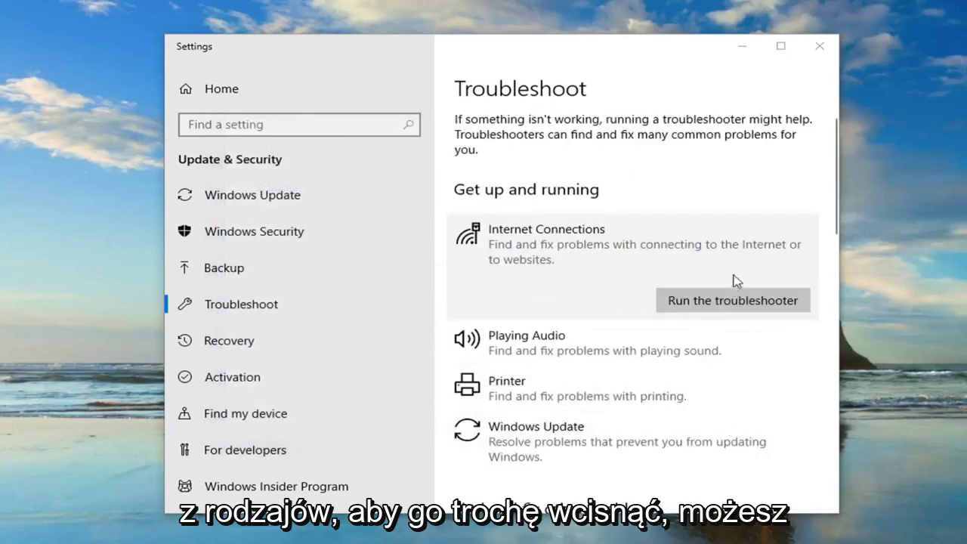
click(821, 48)
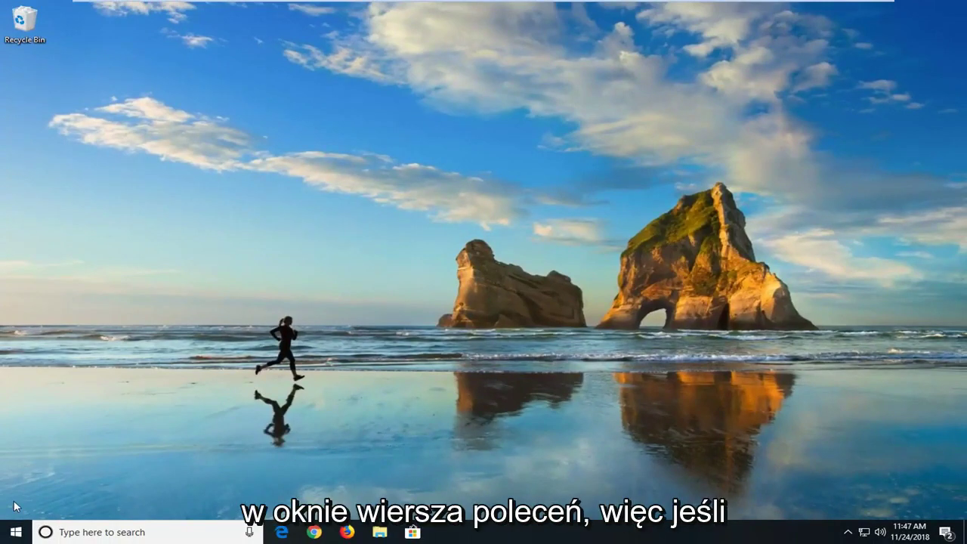
- Open Command Prompt as administrator, allowing it to make changes to the device, and reposition its window
click(12, 532)
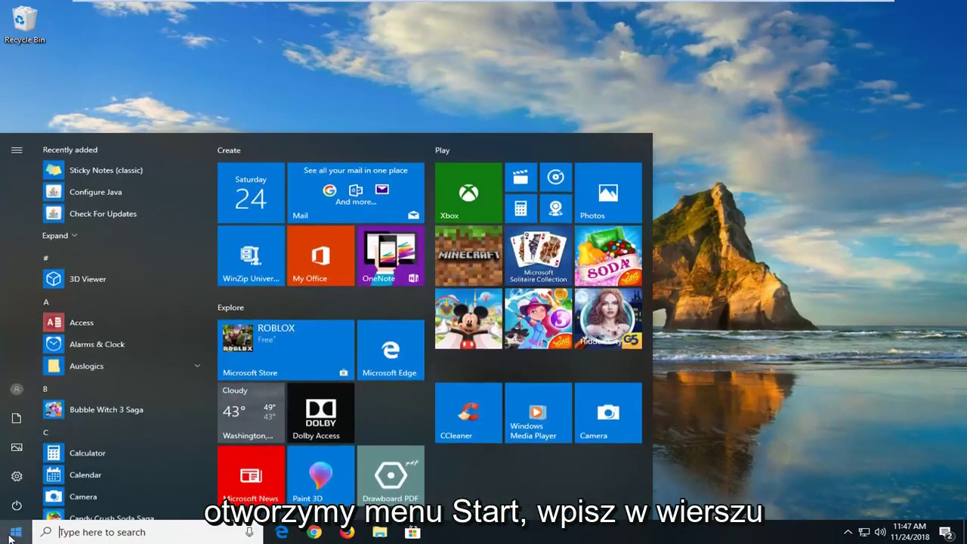
text(command prompt)
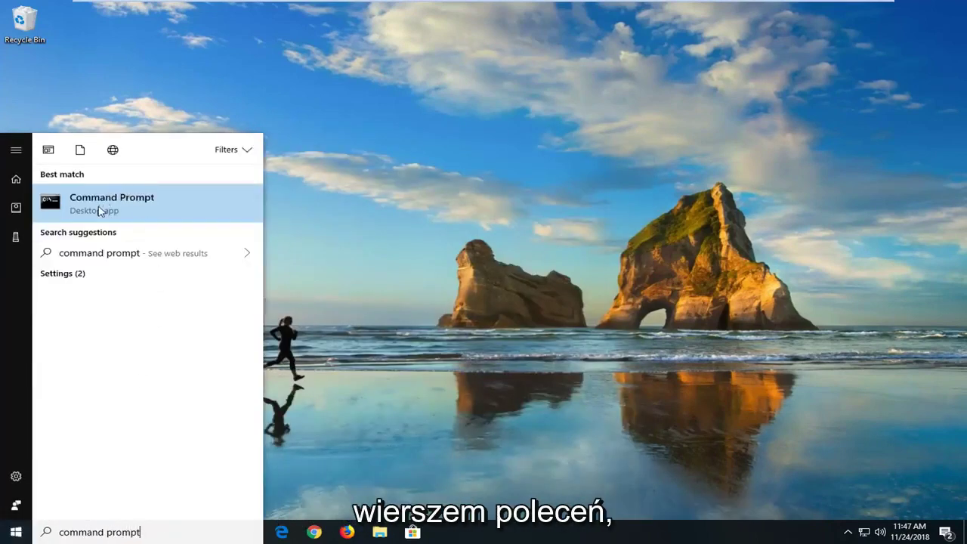
right_click(107, 208)
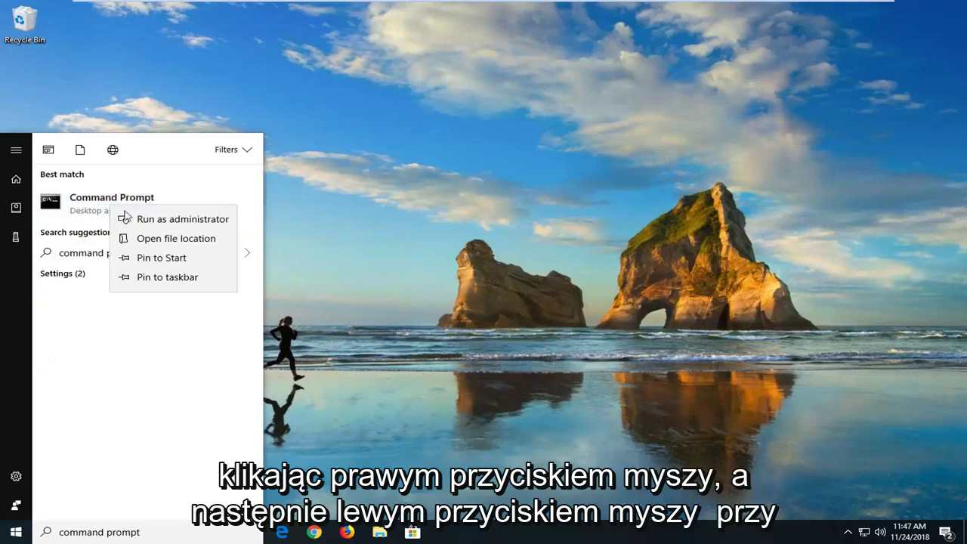
click(130, 218)
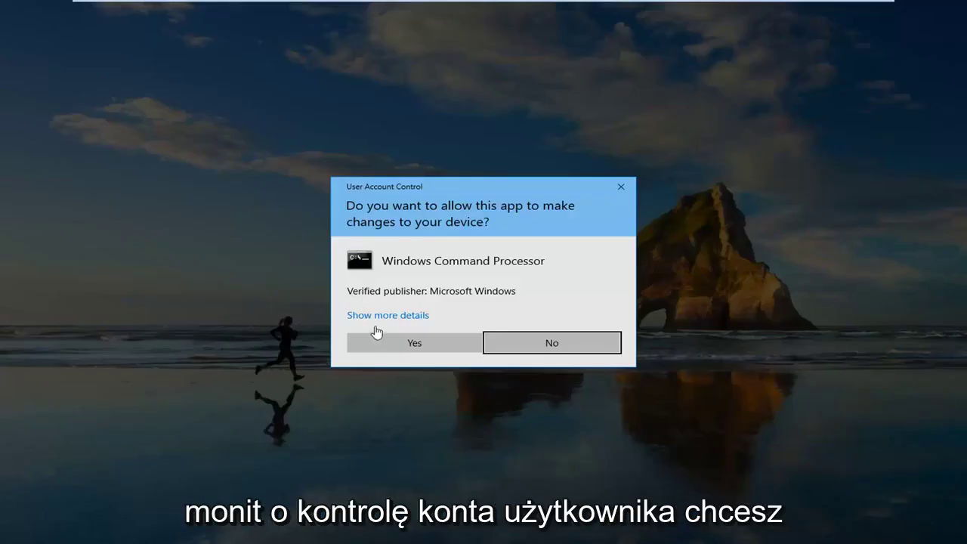
click(381, 342)
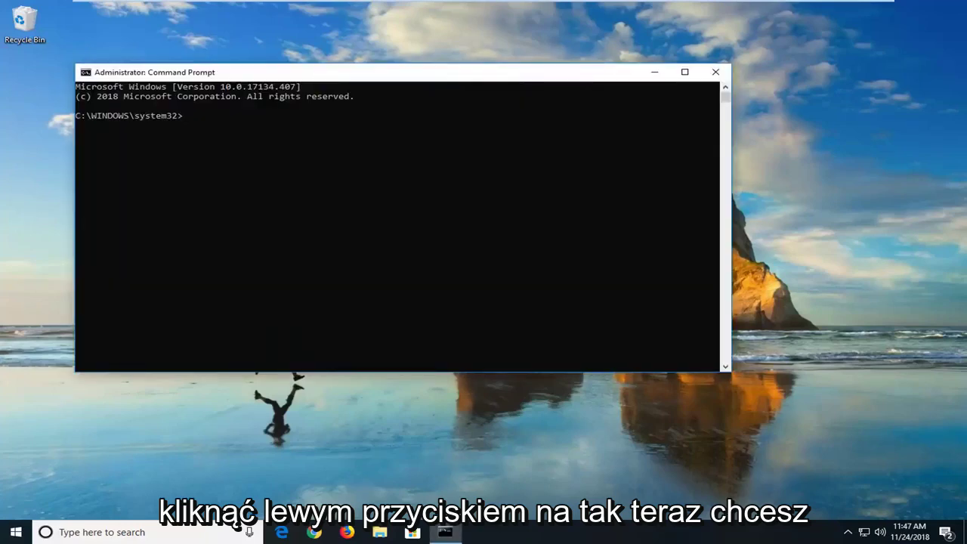
drag(209, 81, 298, 90)
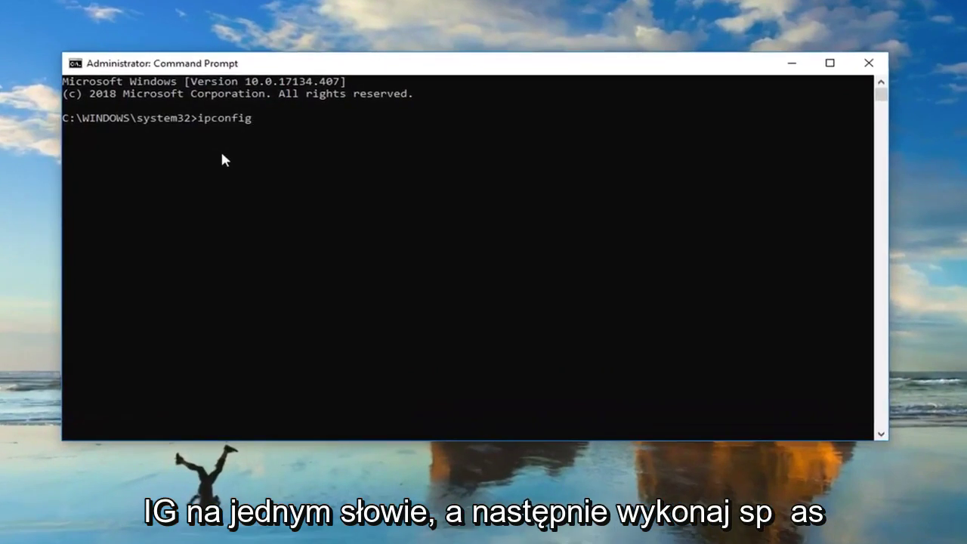
- Flush the DNS resolver cache with the command ipconfig /flushdns
text(/)
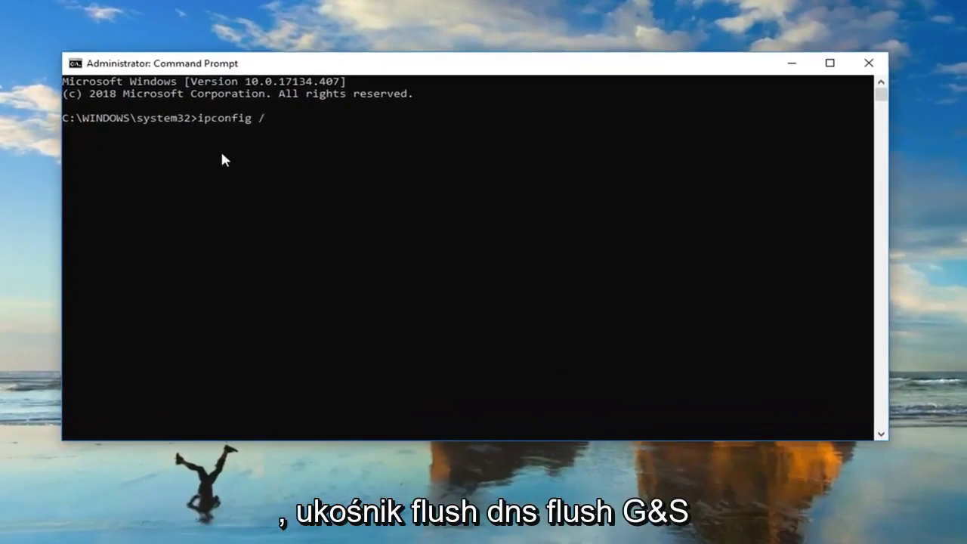
text(flushdns)
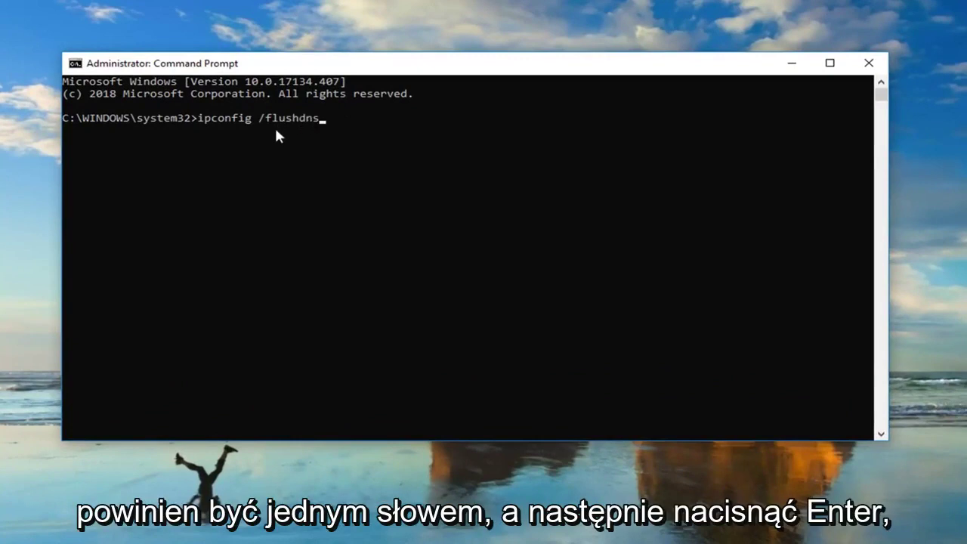
key(Return)
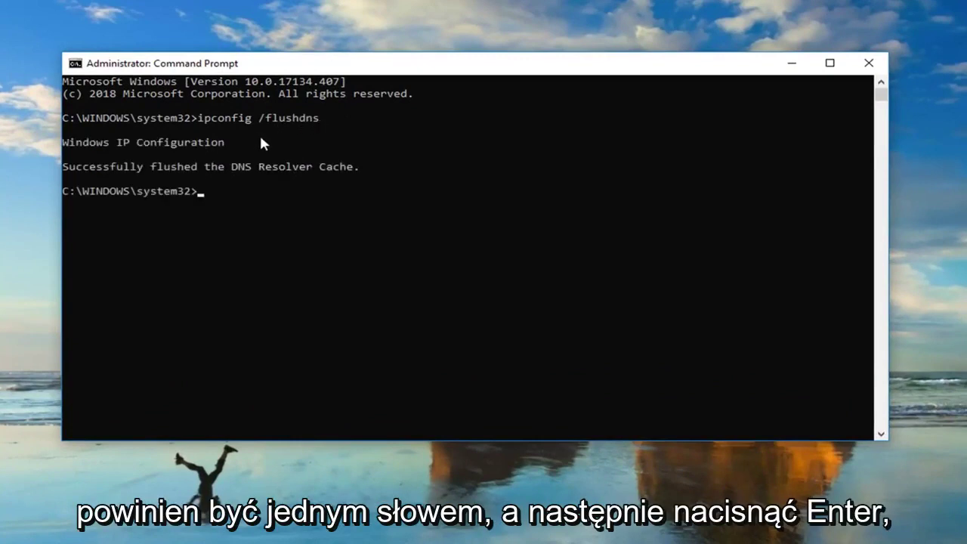